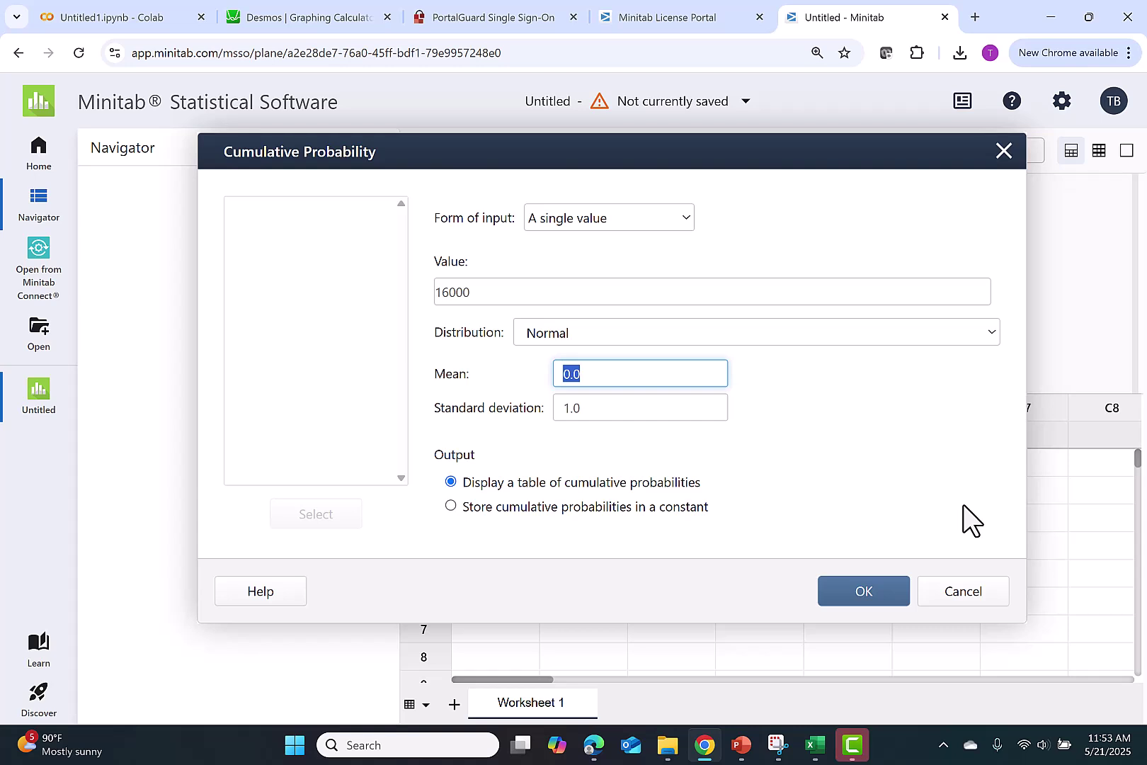
Step: Calculate the cumulative probability of 16000 for a normal distribution with mean 15000 and standard deviation 400
type("5000")
left_click(569, 407)
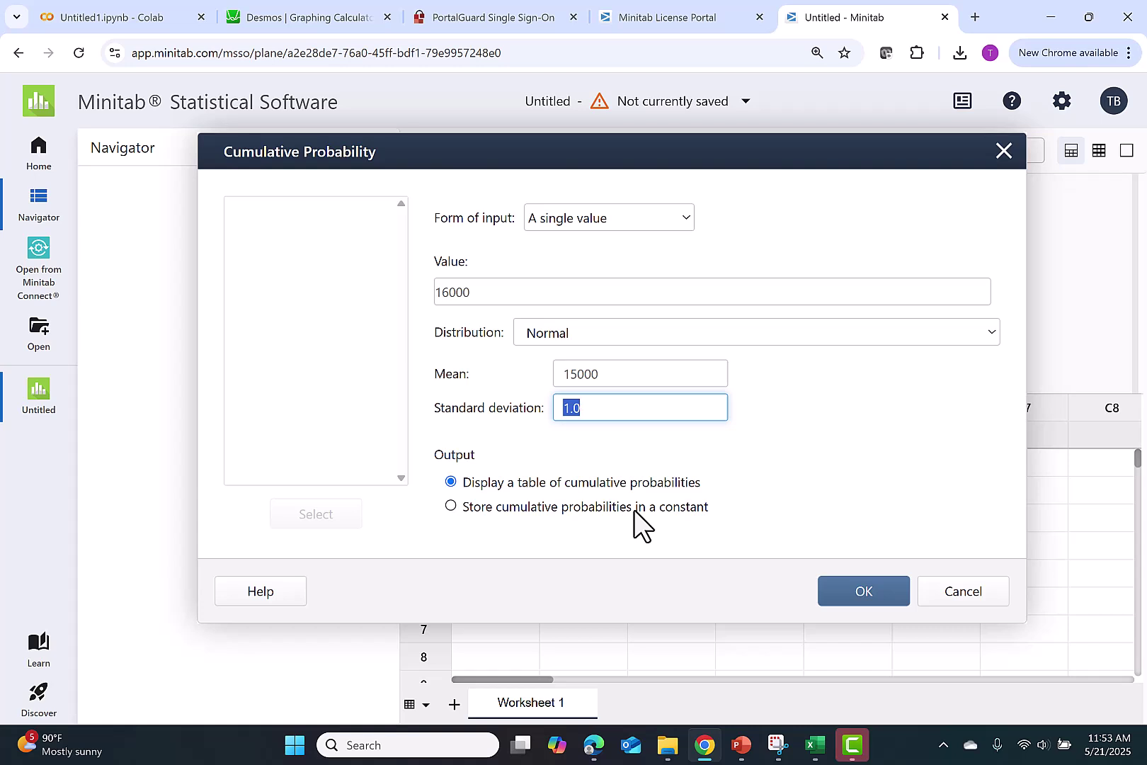
type("400")
key("Return")
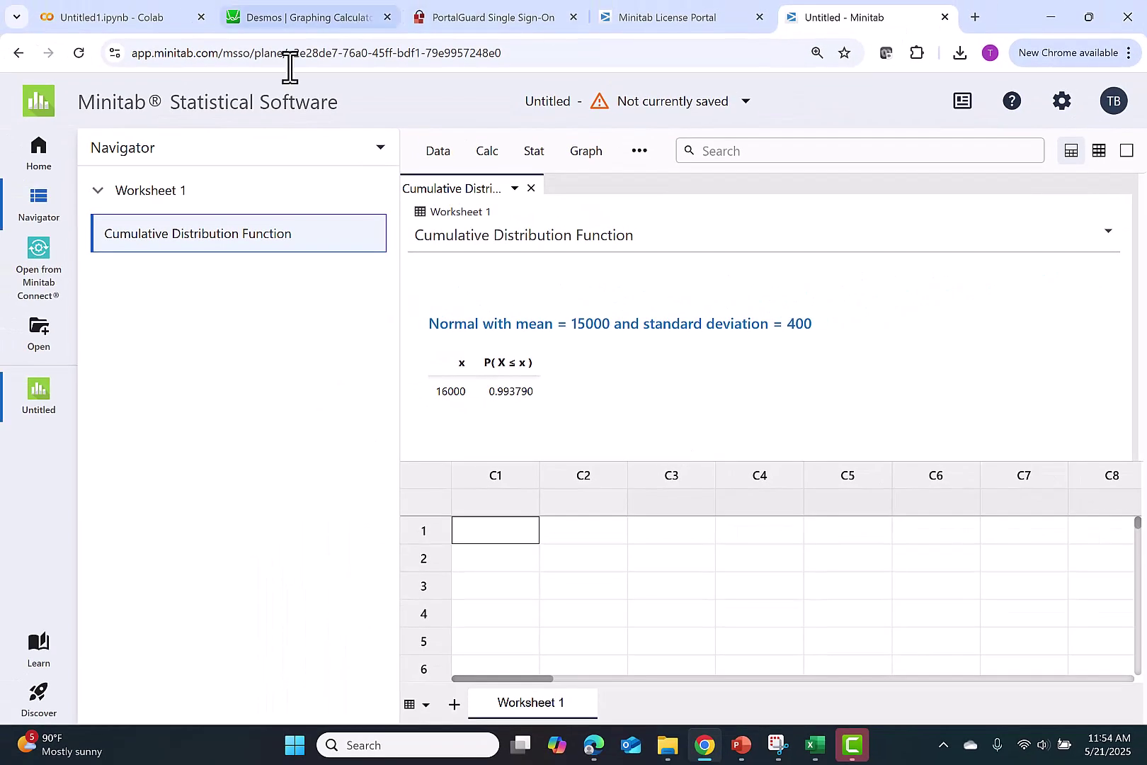
Step: Open the Calculator and set column C1 as the variable that stores the result
left_click(475, 154)
left_click(490, 188)
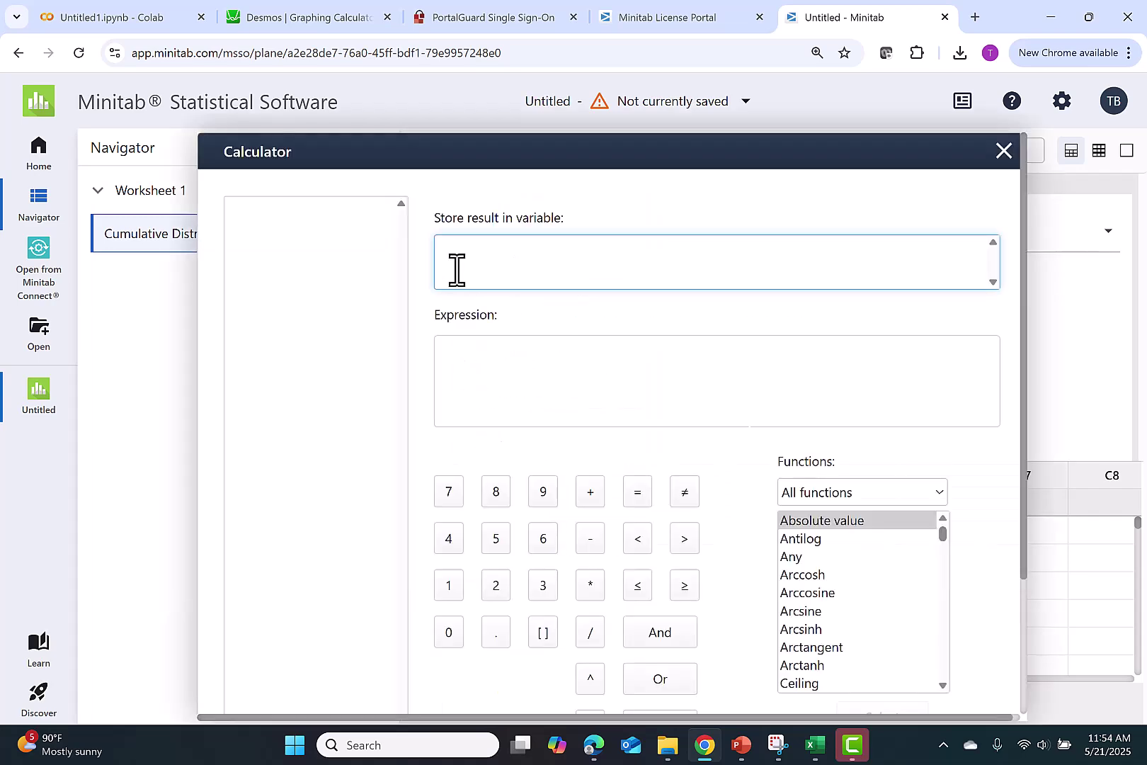
type("c1")
Step: Enter the expression 1 - 0.993790 and run the calculation
left_click(496, 347)
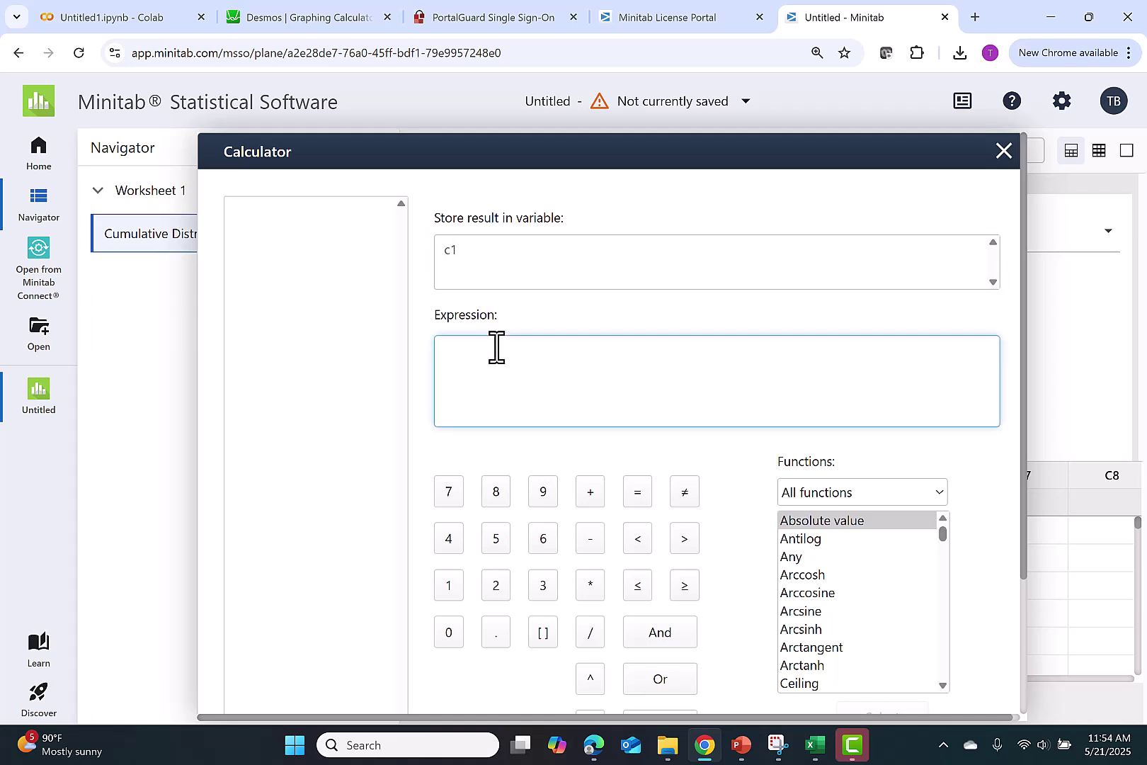
left_click(448, 586)
left_click(590, 539)
left_click(451, 632)
left_click(496, 641)
left_click(543, 493)
left_click(543, 493)
left_click(543, 585)
left_click(448, 492)
left_click(543, 492)
left_click(450, 627)
scroll(960, 636, "down", 3)
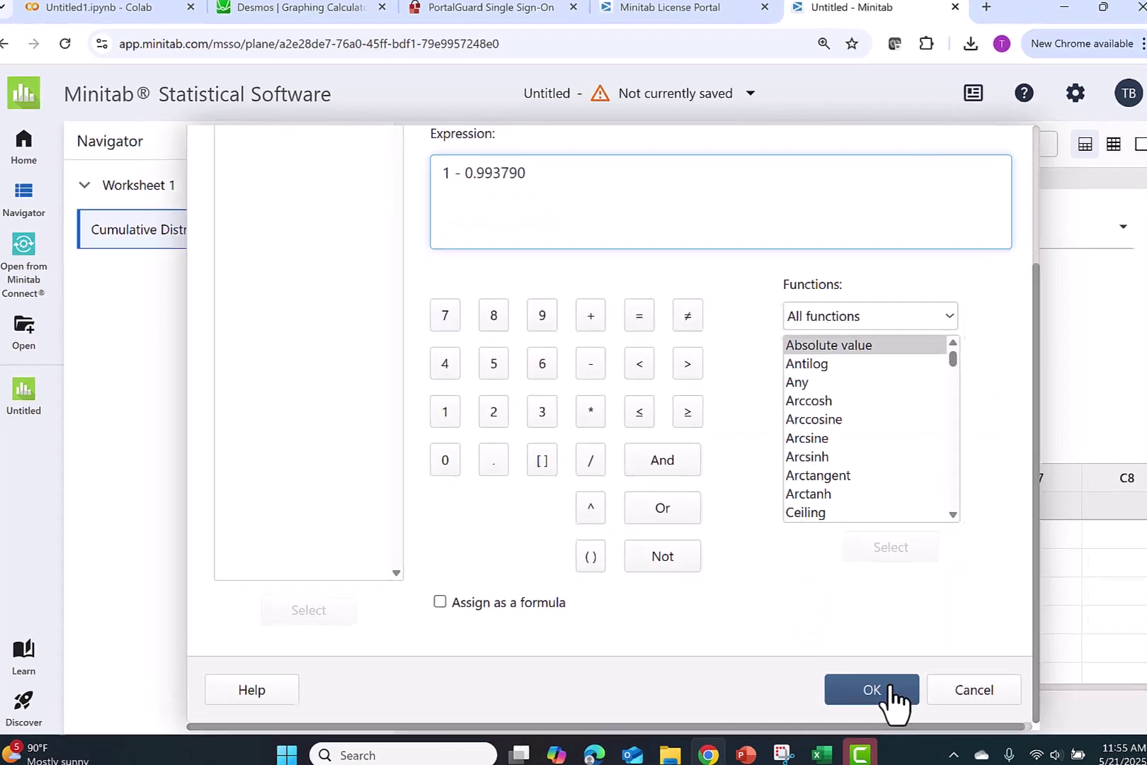
left_click(887, 685)
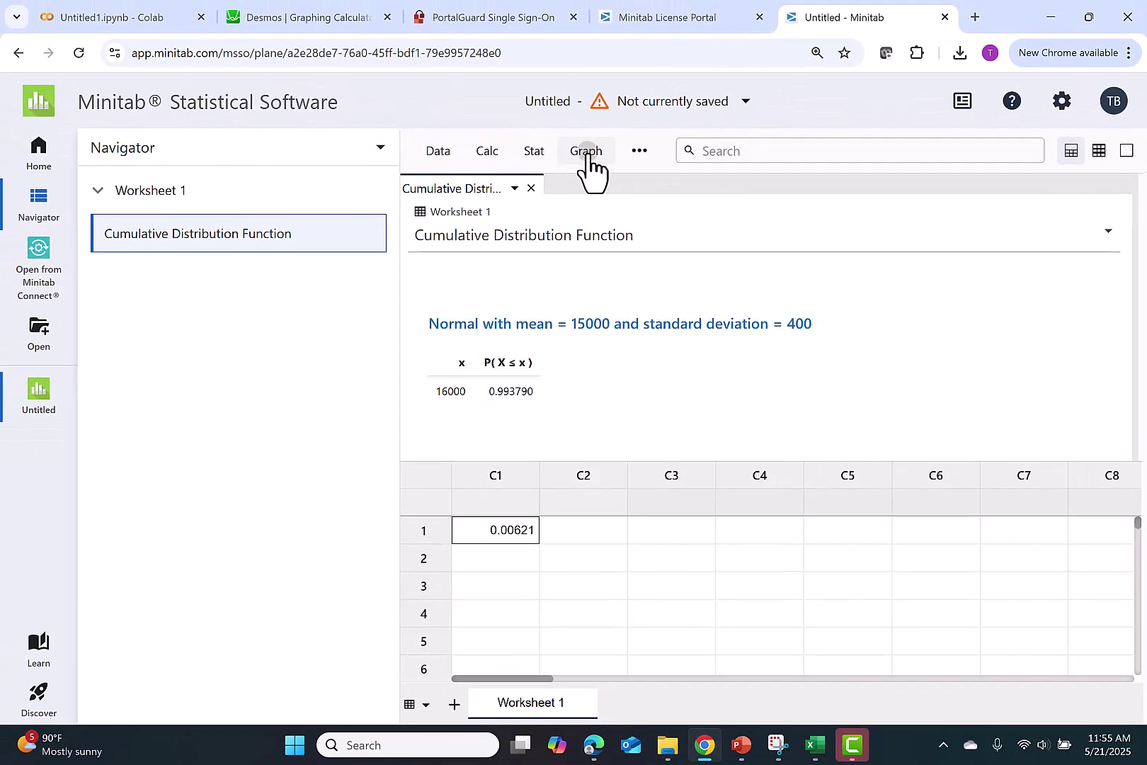
Step: Start a View Probability distribution plot for a normal distribution with mean 15000 and standard deviation 400
left_click(587, 157)
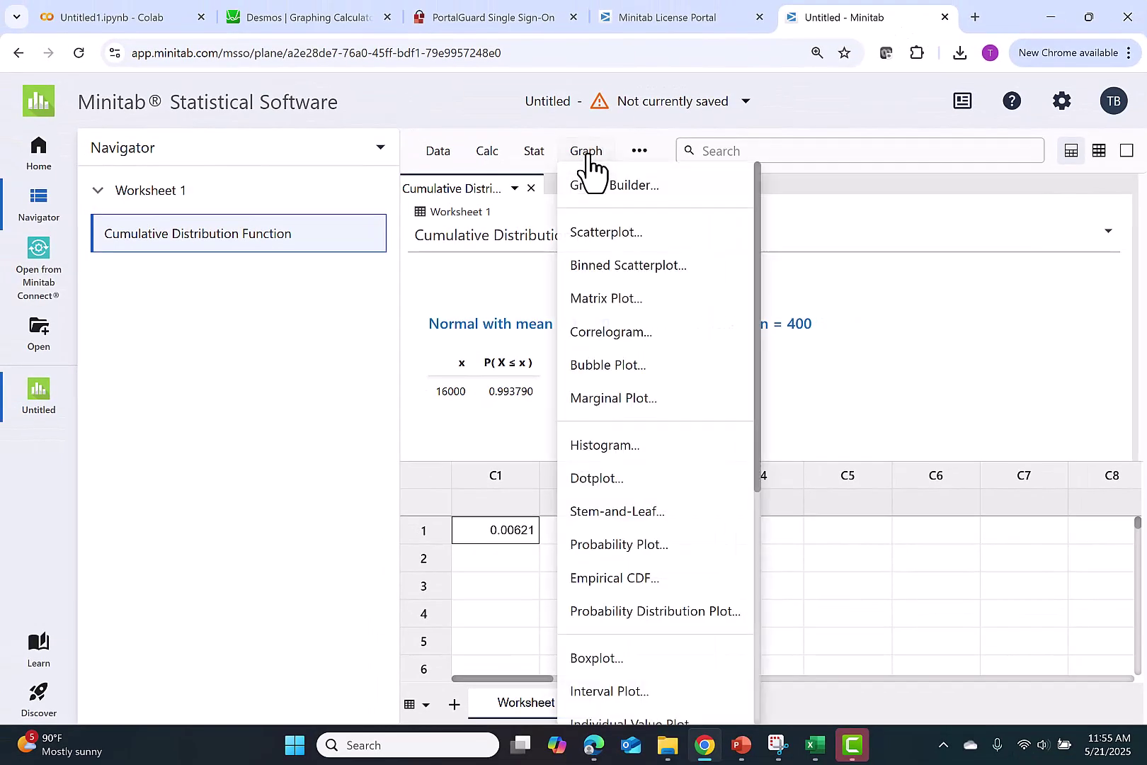
left_click(676, 612)
left_click(641, 384)
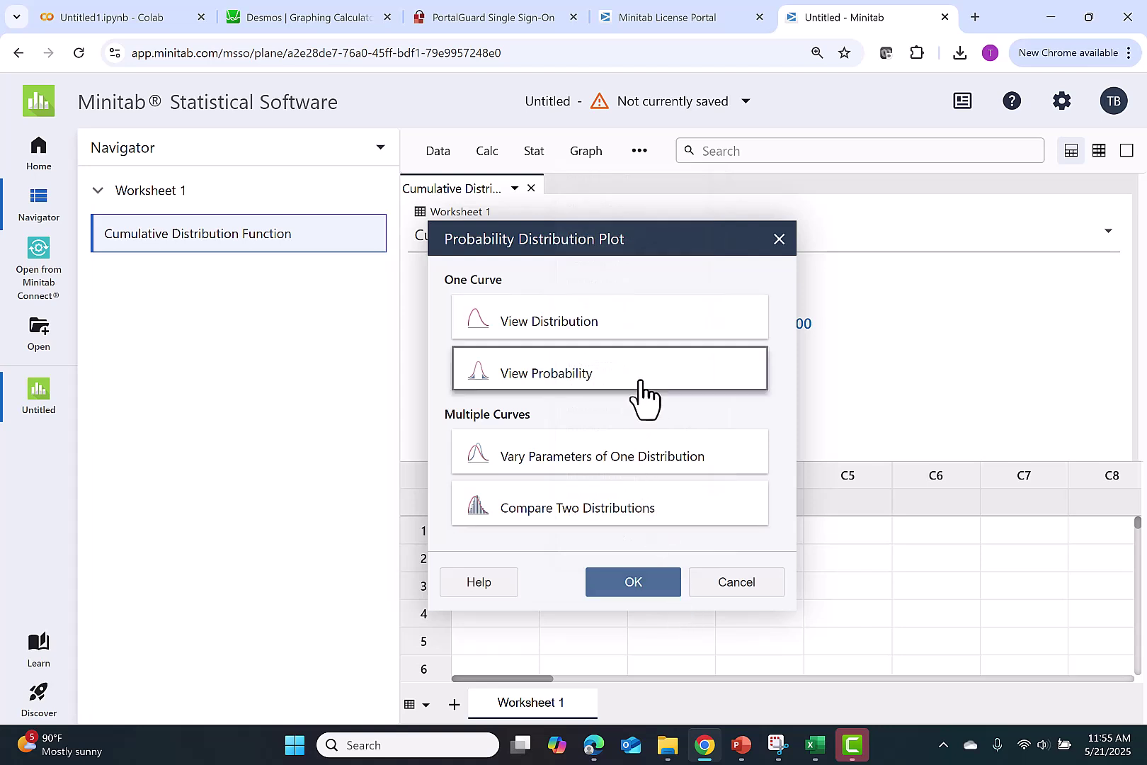
left_click(648, 586)
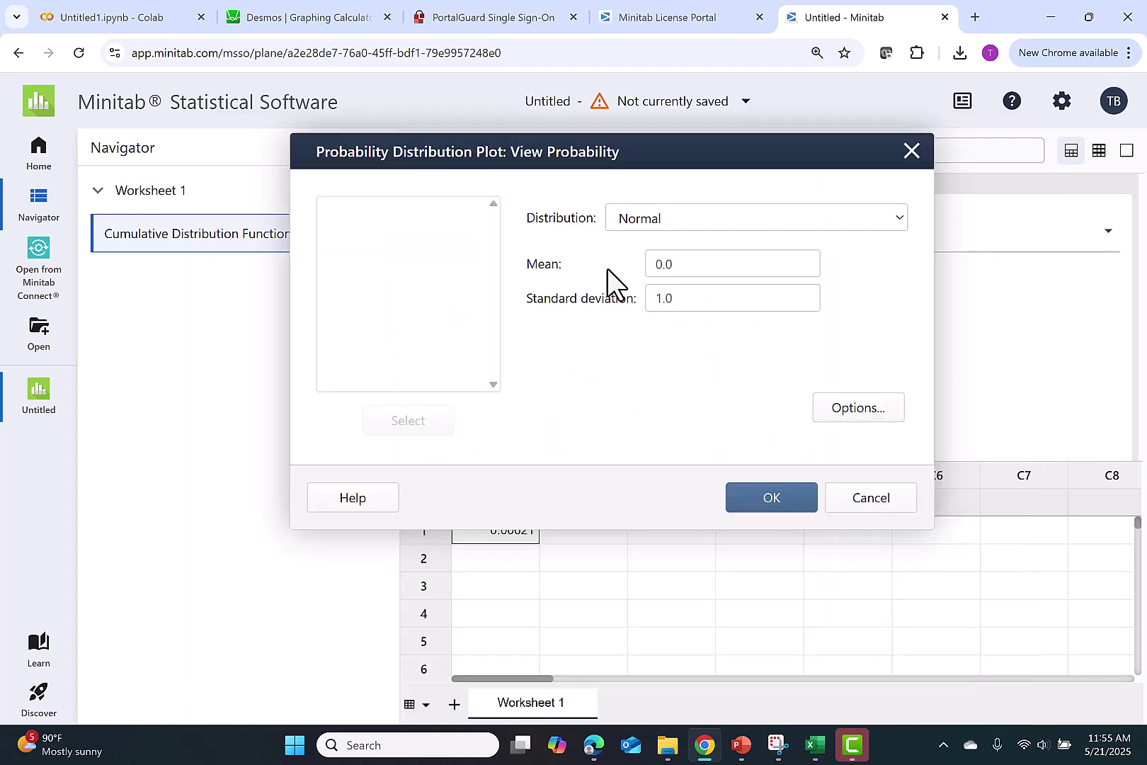
left_click(682, 264)
type("15000")
key("Tab")
type("400")
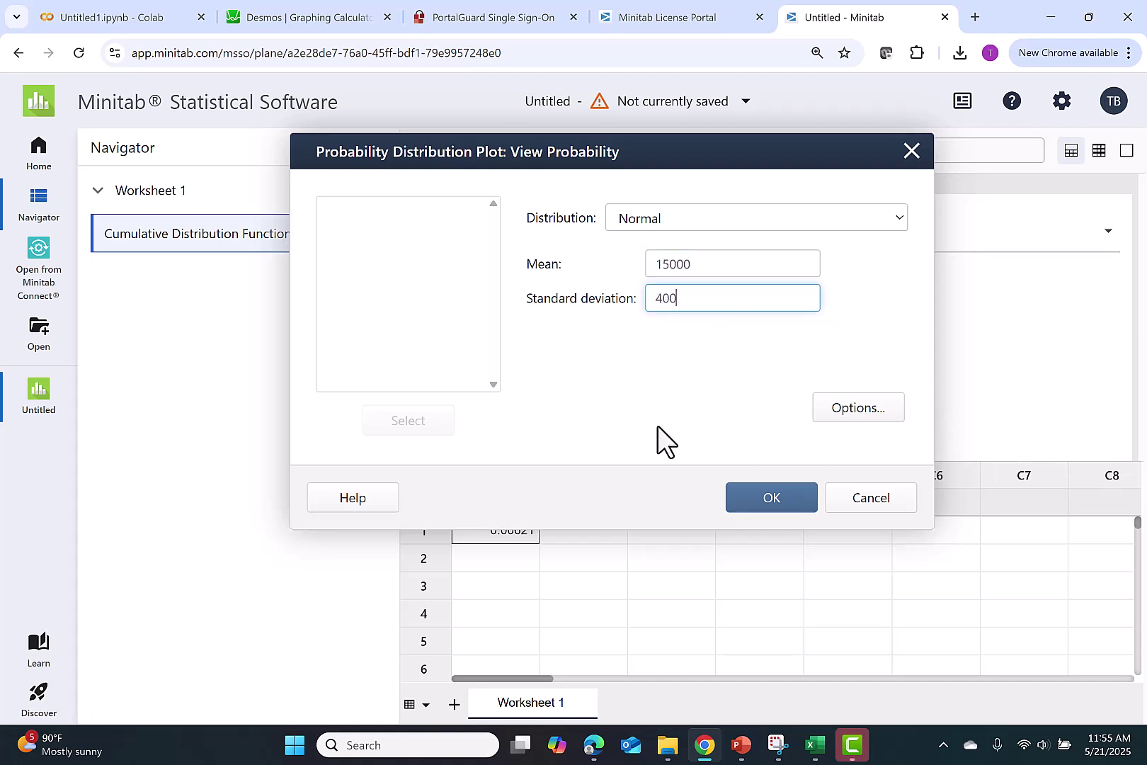
Step: Shade the right tail at a specified x value of 16000 and create the plot
left_click(879, 409)
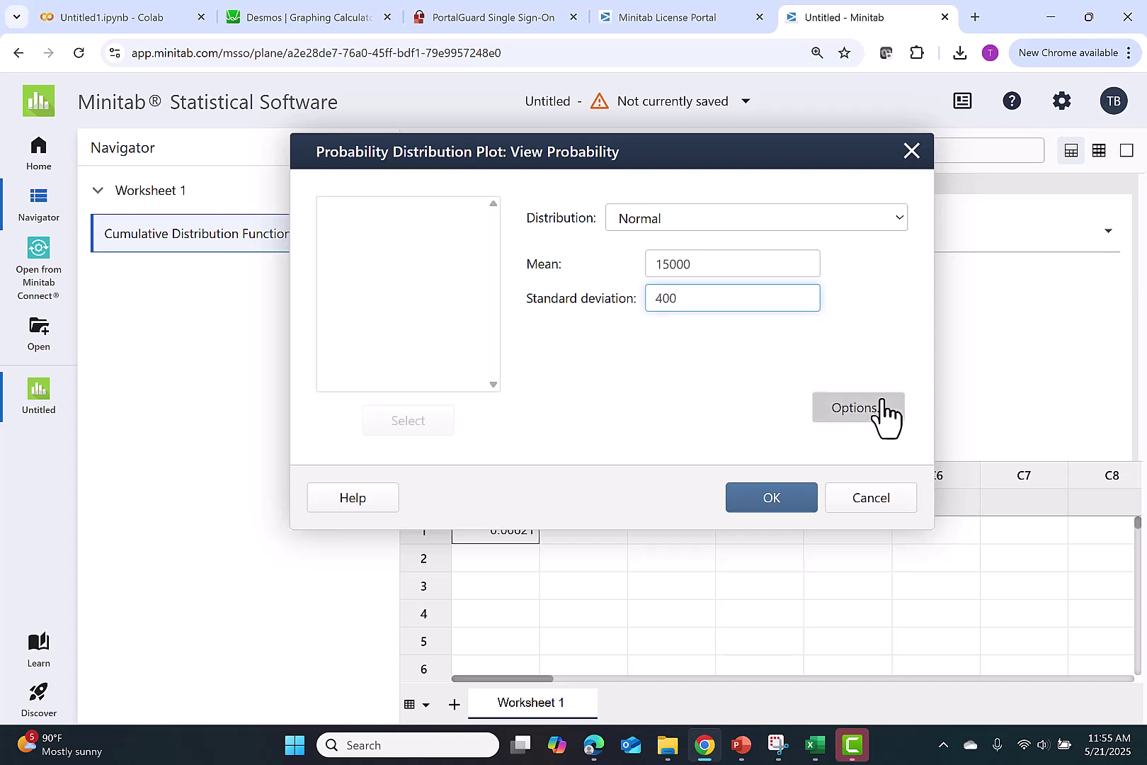
left_click(391, 257)
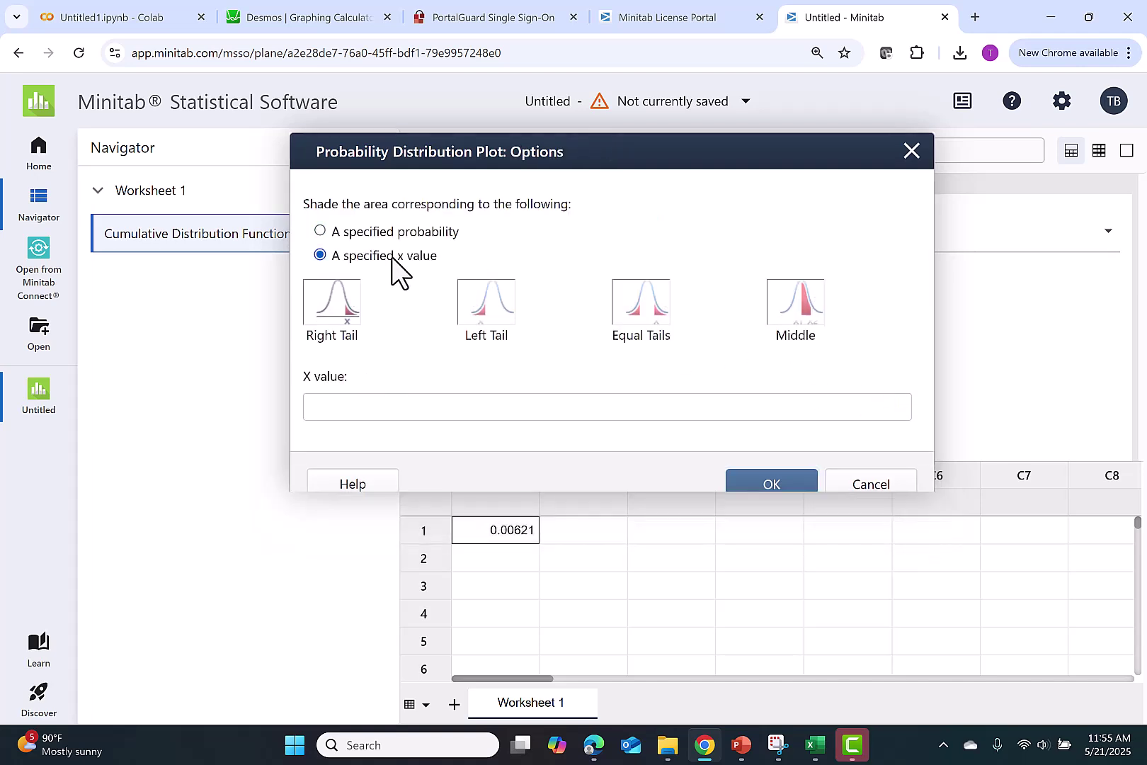
left_click(377, 410)
type("16000")
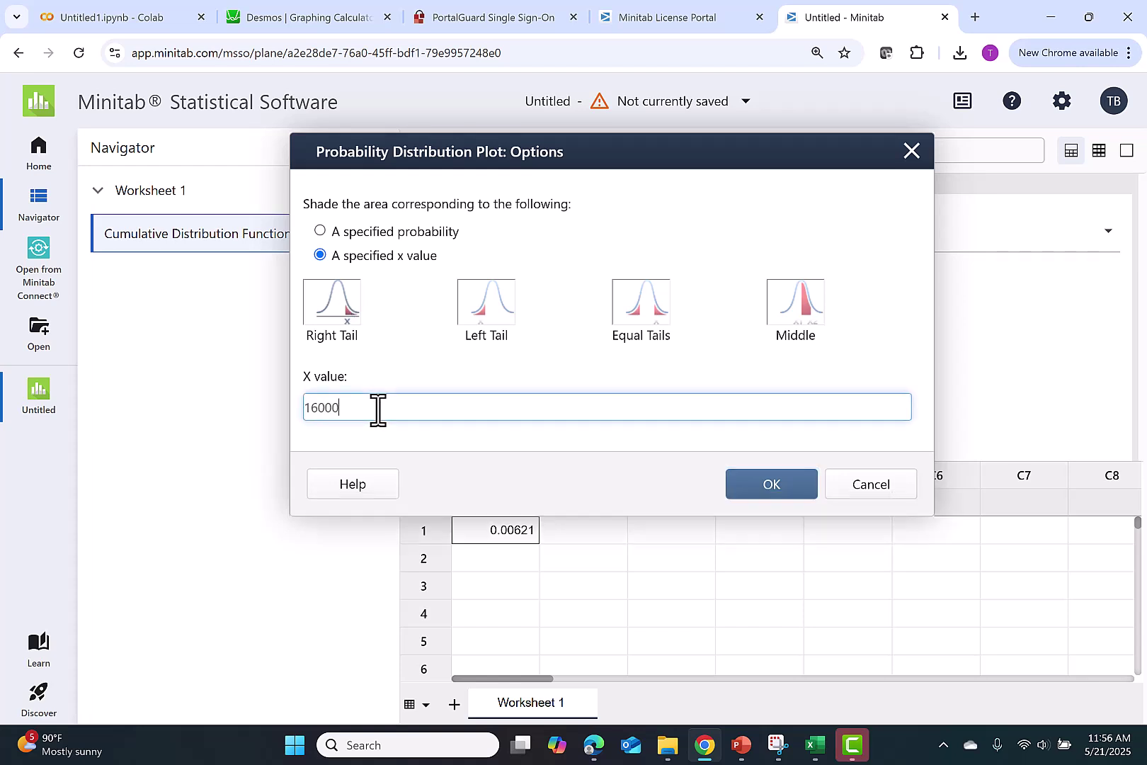
left_click(767, 482)
left_click(769, 496)
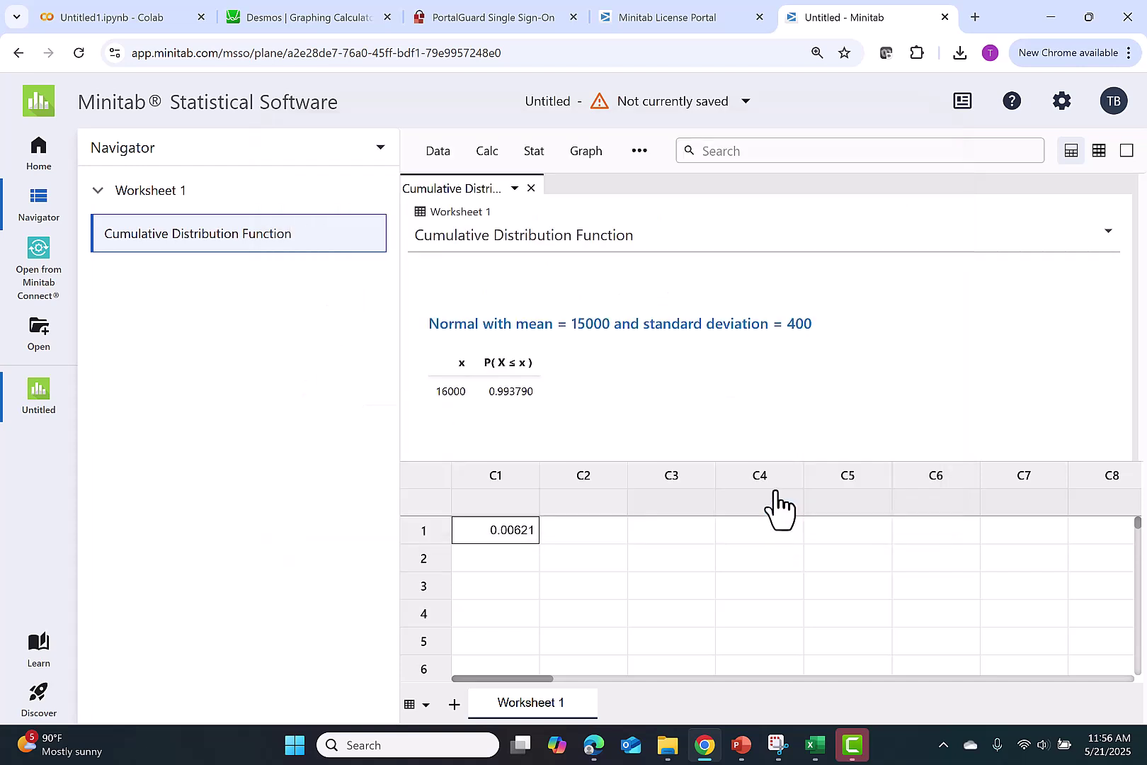
scroll(814, 352, "down", 3)
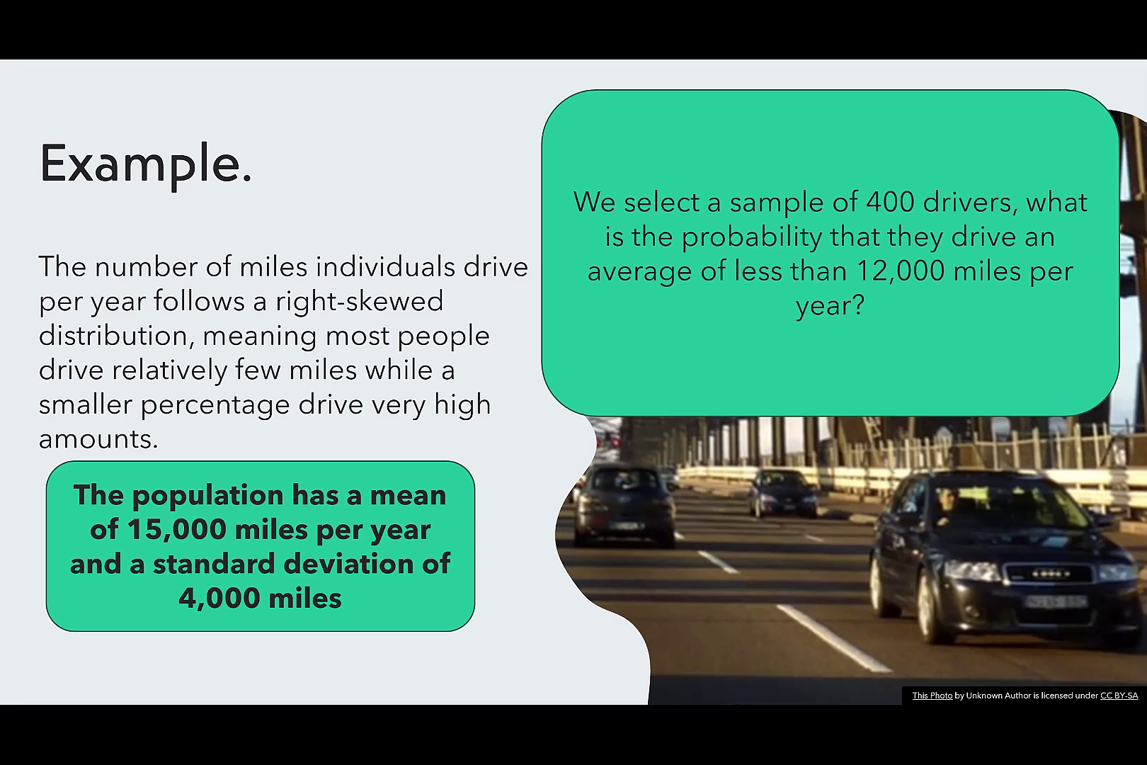
key("Right")
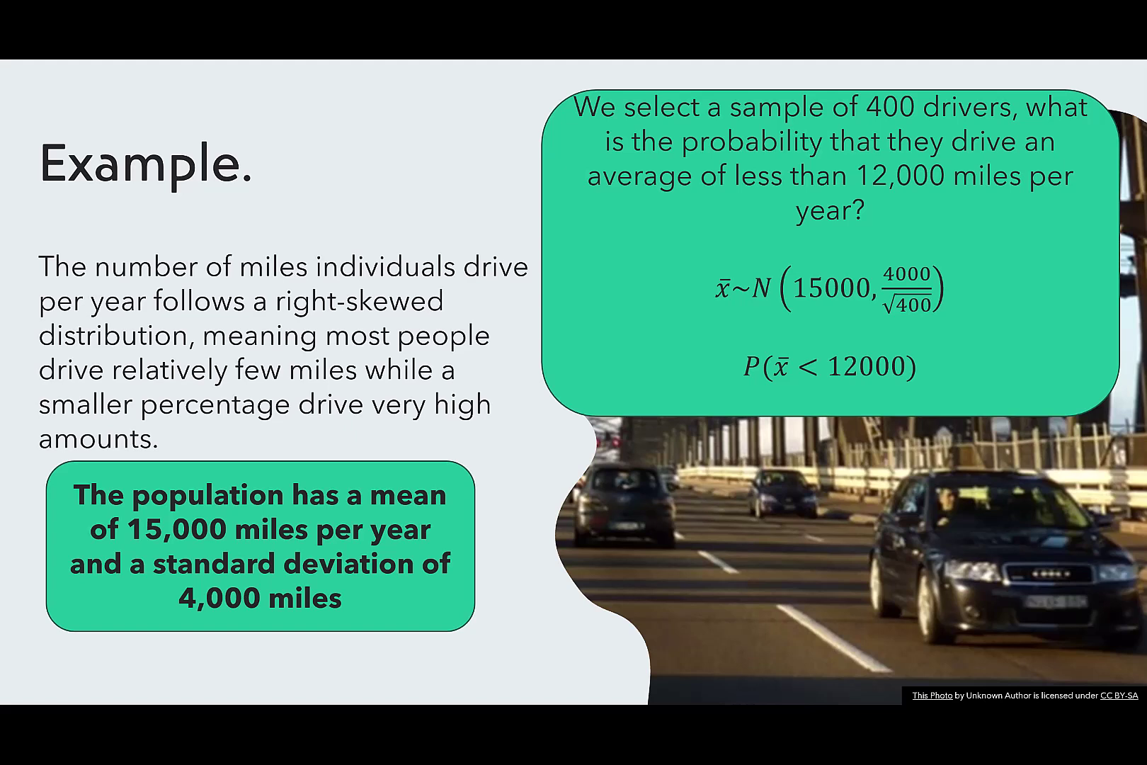
key("Right")
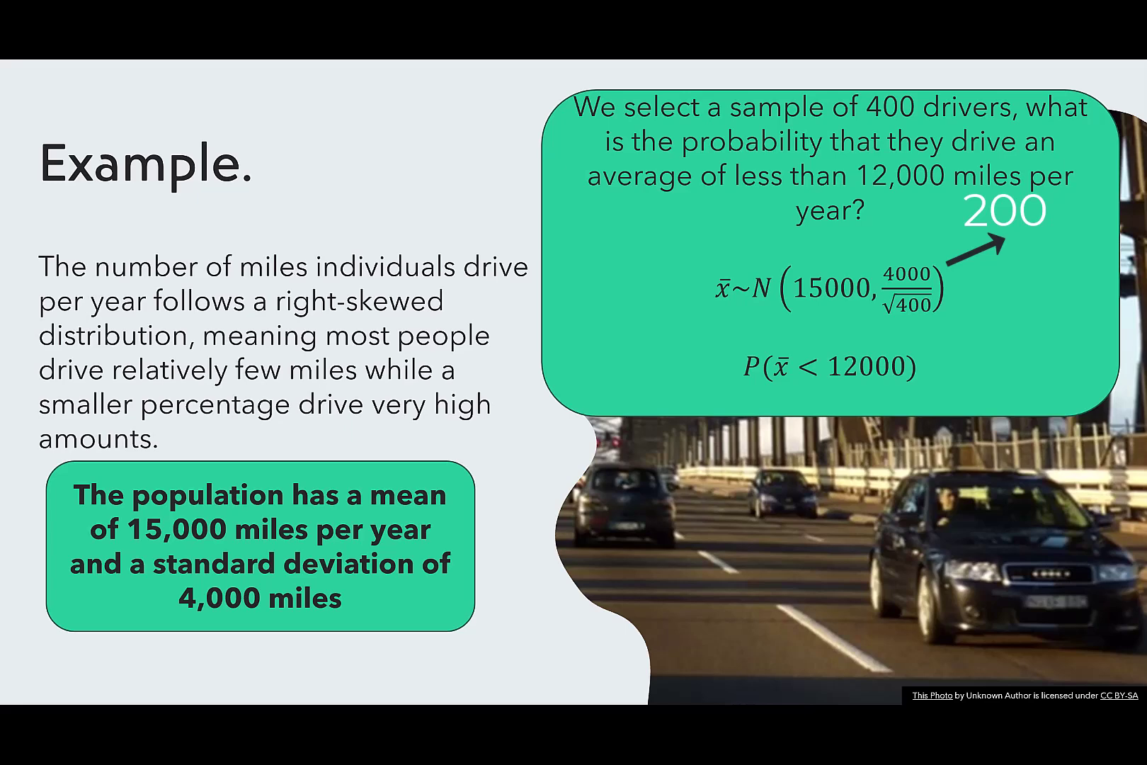
Step: Switch back to Minitab and start another View Probability distribution plot with the normal distribution's standard deviation set to 200
key("alt+Tab")
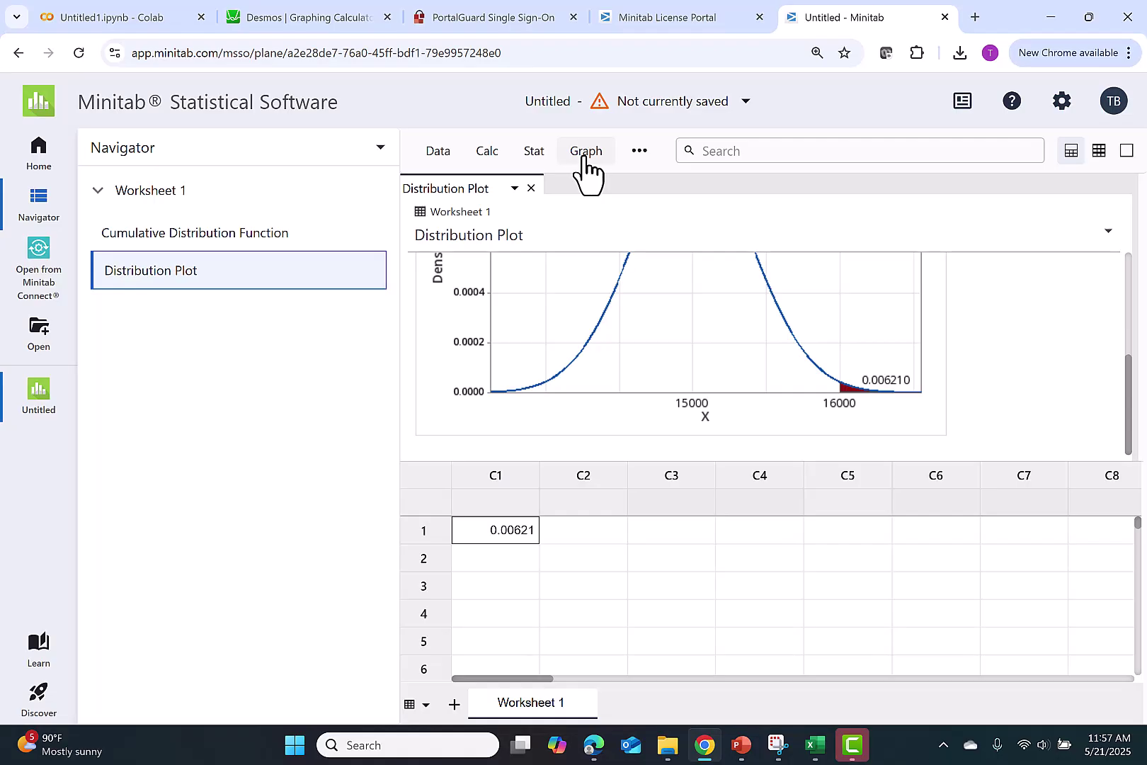
left_click(585, 154)
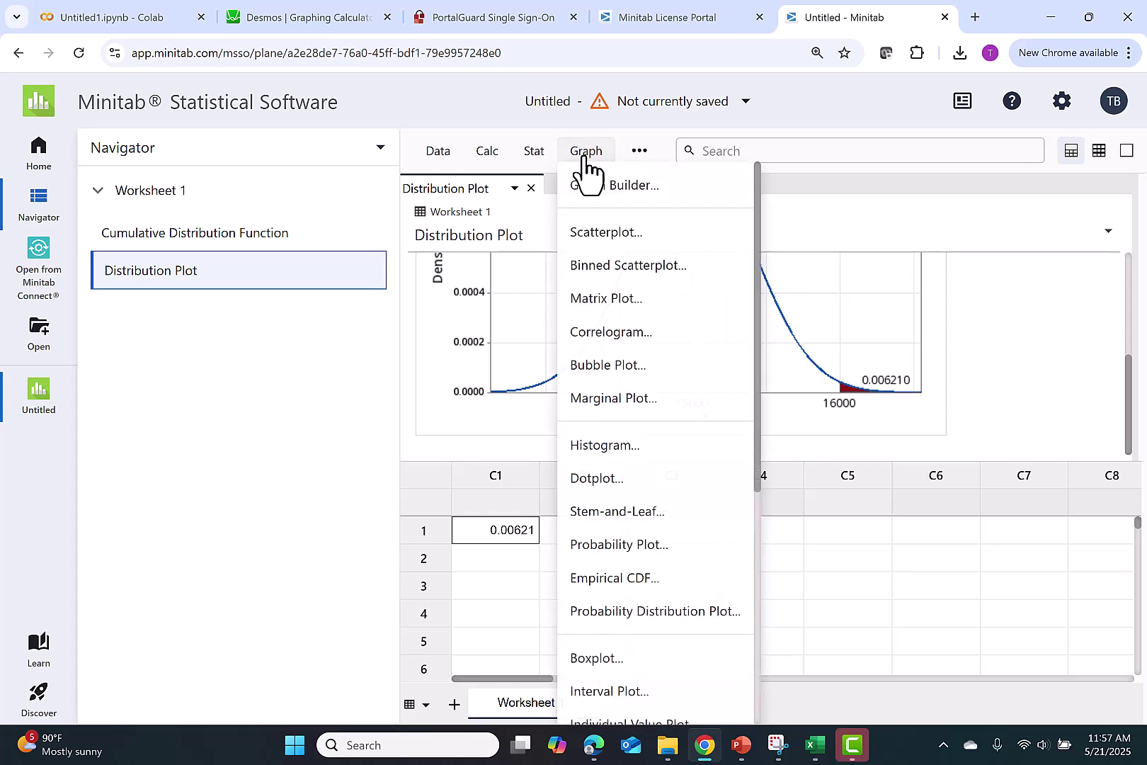
left_click(687, 610)
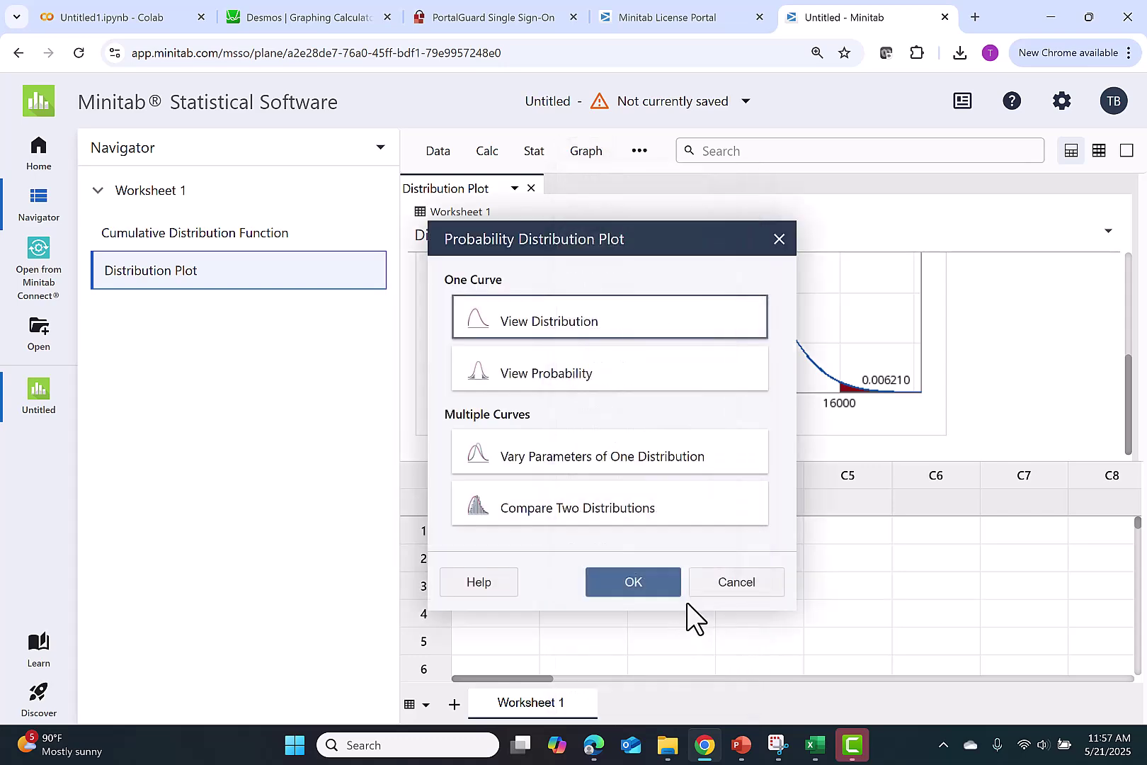
left_click(637, 387)
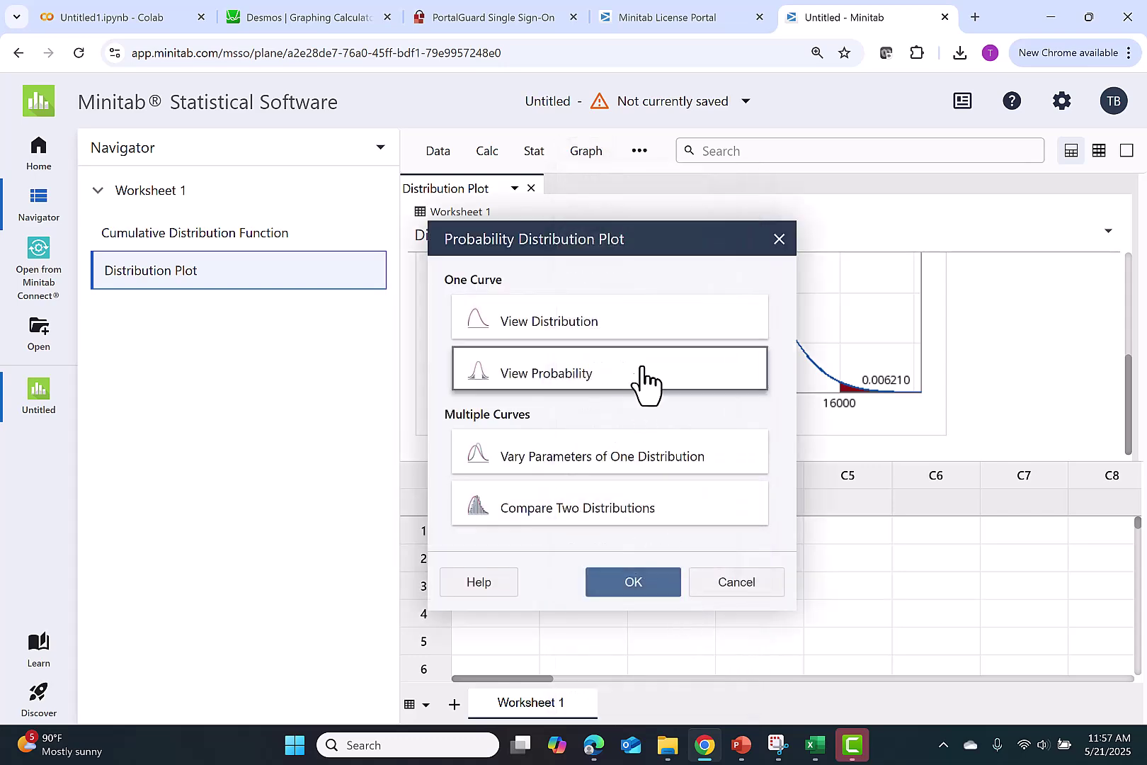
double_click(638, 387)
left_click(670, 301)
double_click(665, 301)
type("200")
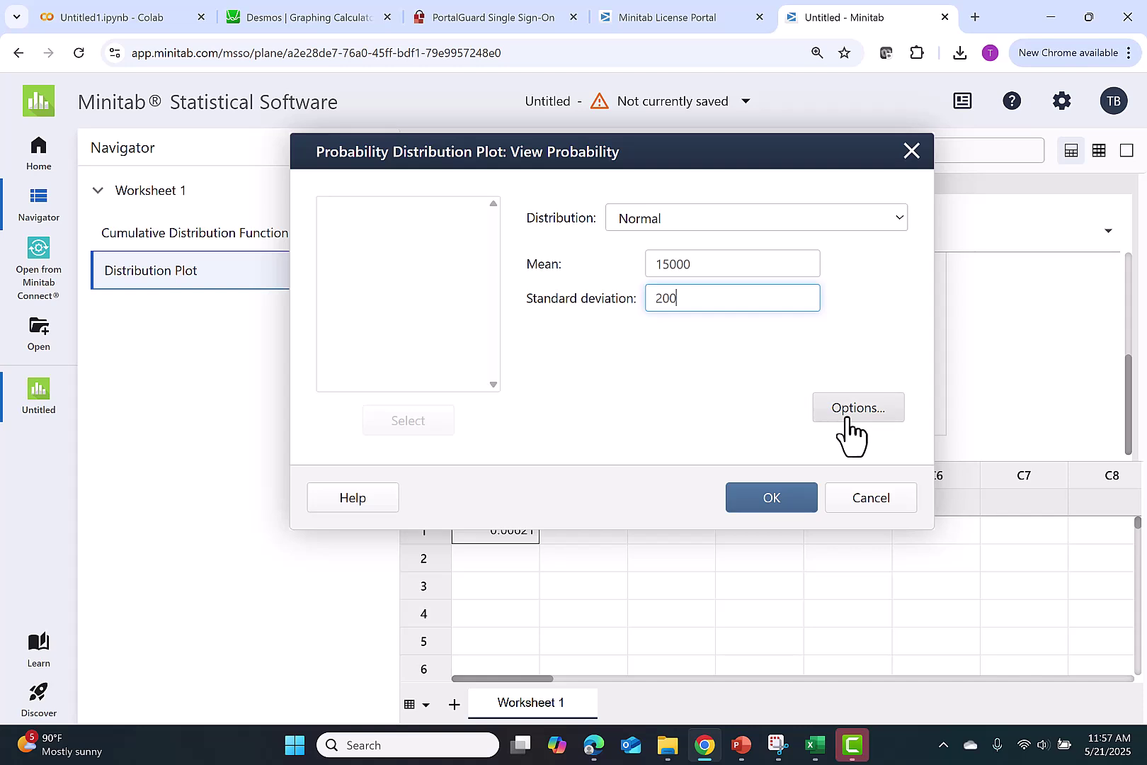
Step: Shade the left tail at a specified x value of 12000 and create the plot
left_click(848, 419)
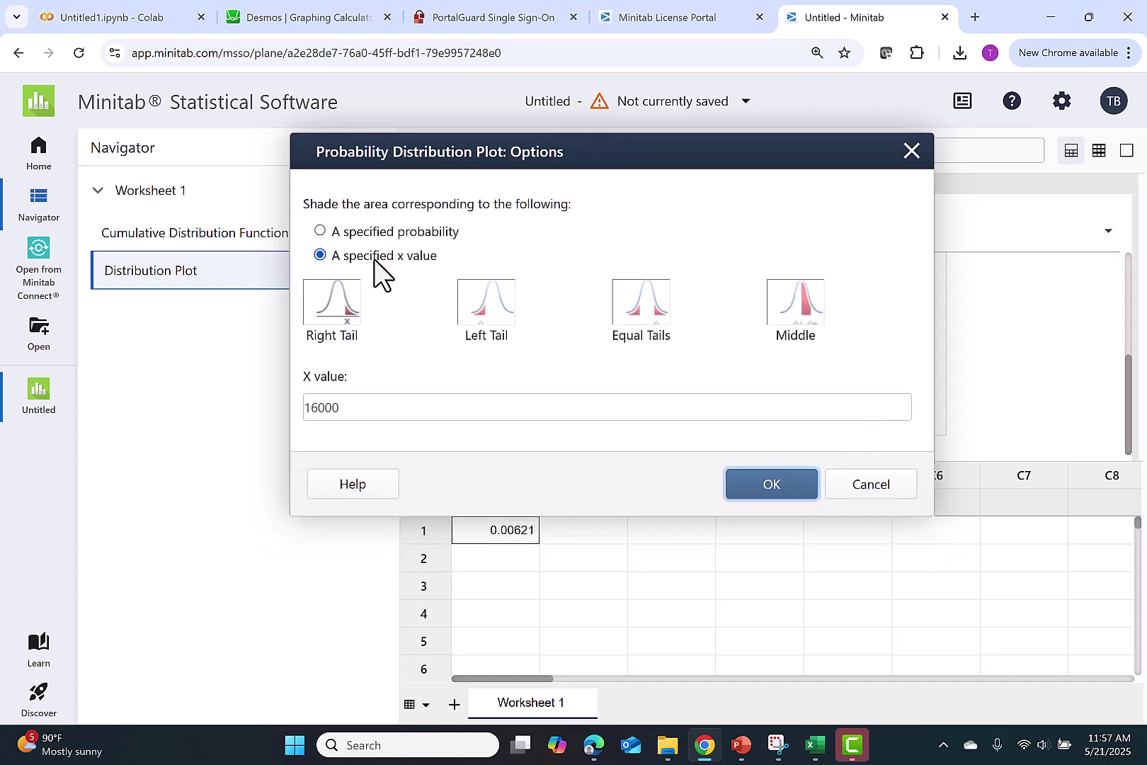
left_click(502, 296)
left_click_drag(360, 409, 262, 409)
type("12000")
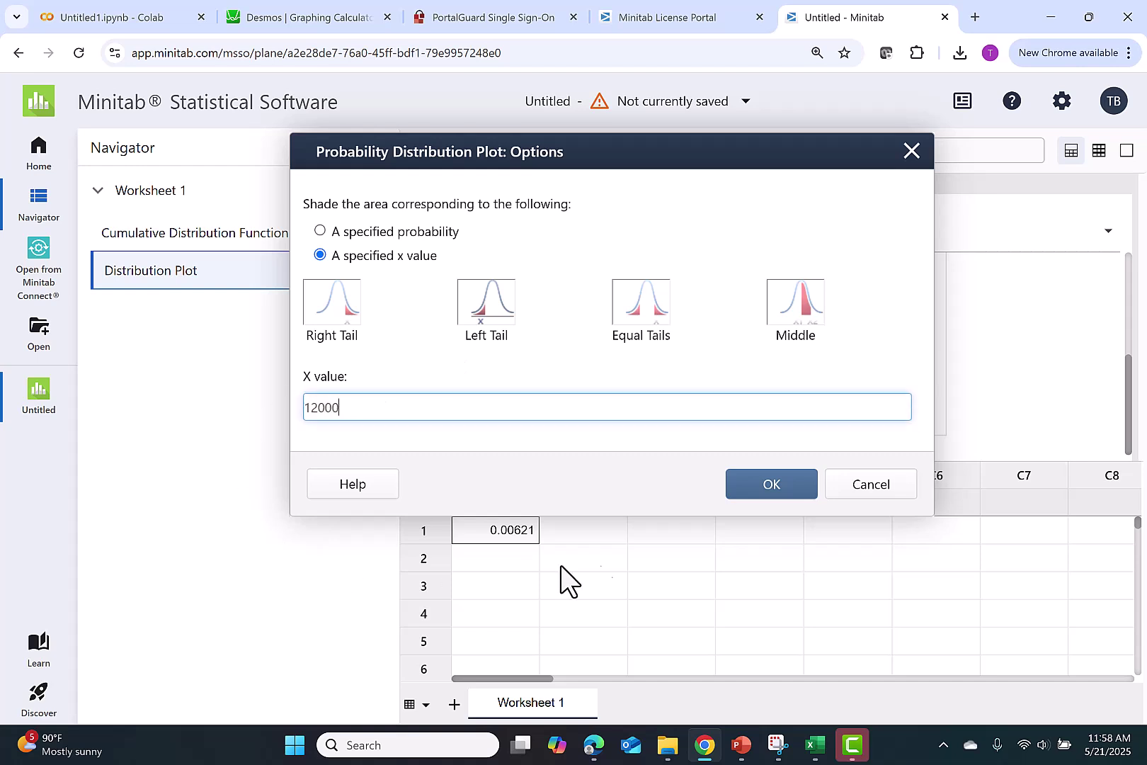
left_click(779, 482)
left_click(785, 508)
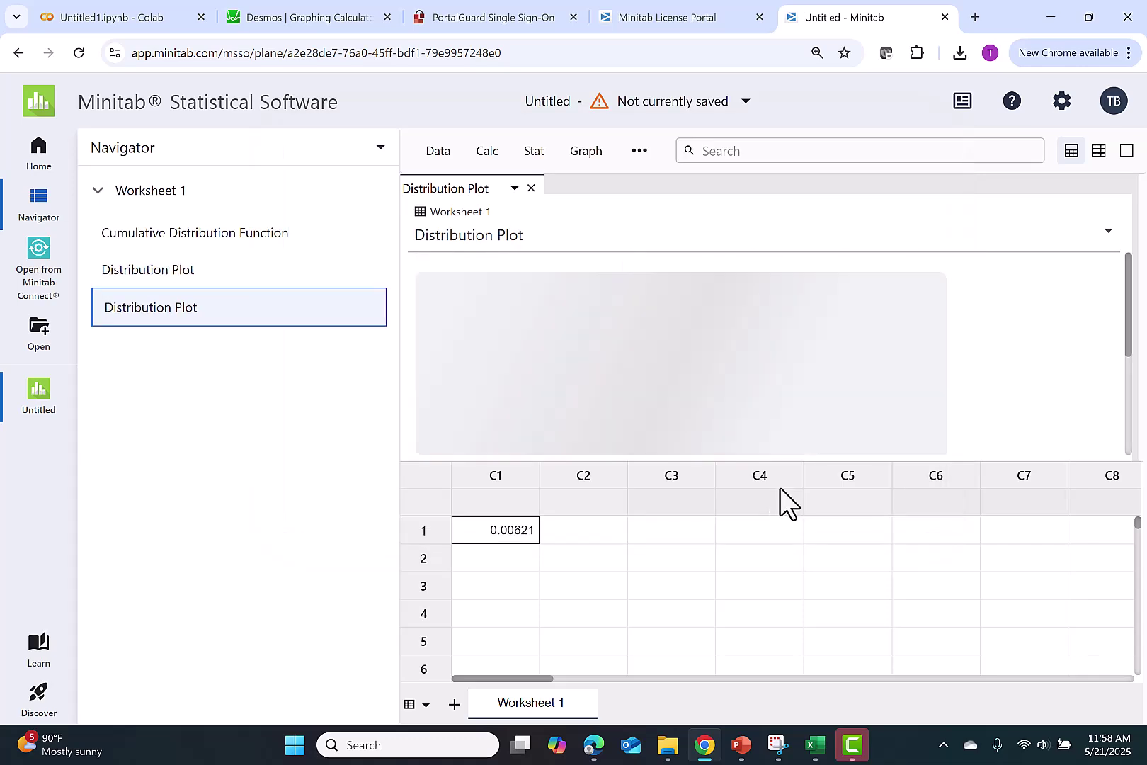
left_click_drag(768, 457, 771, 611)
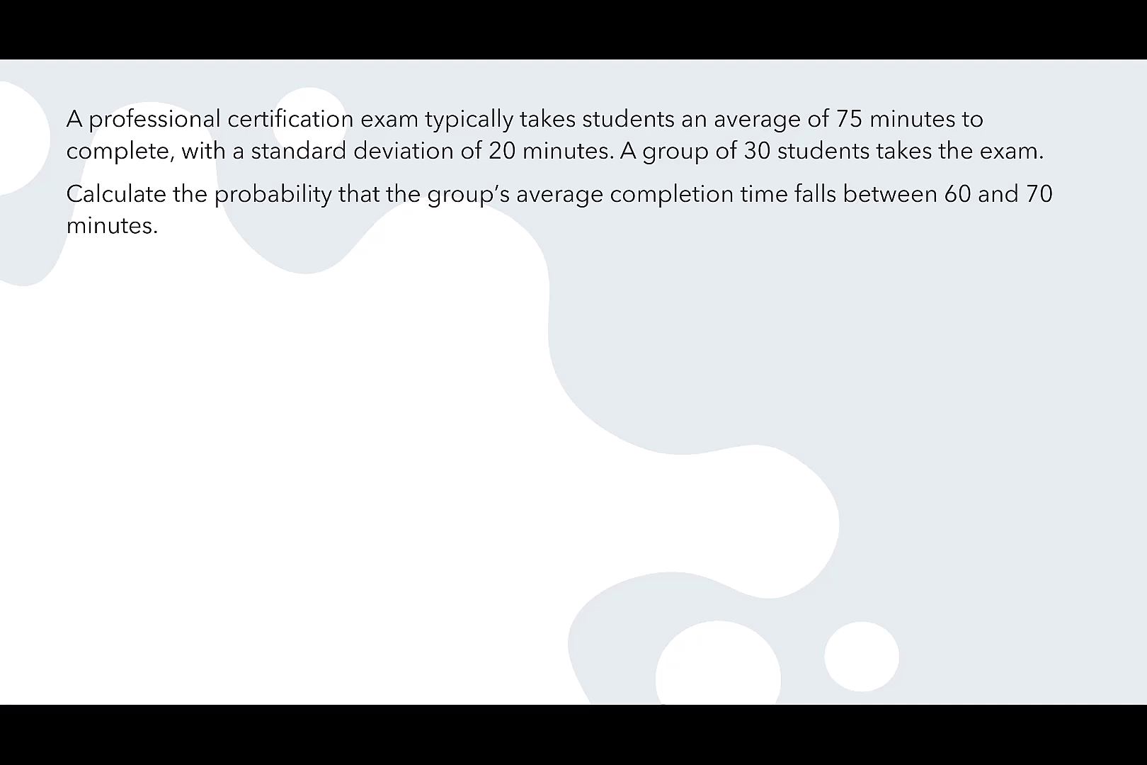
key("Right")
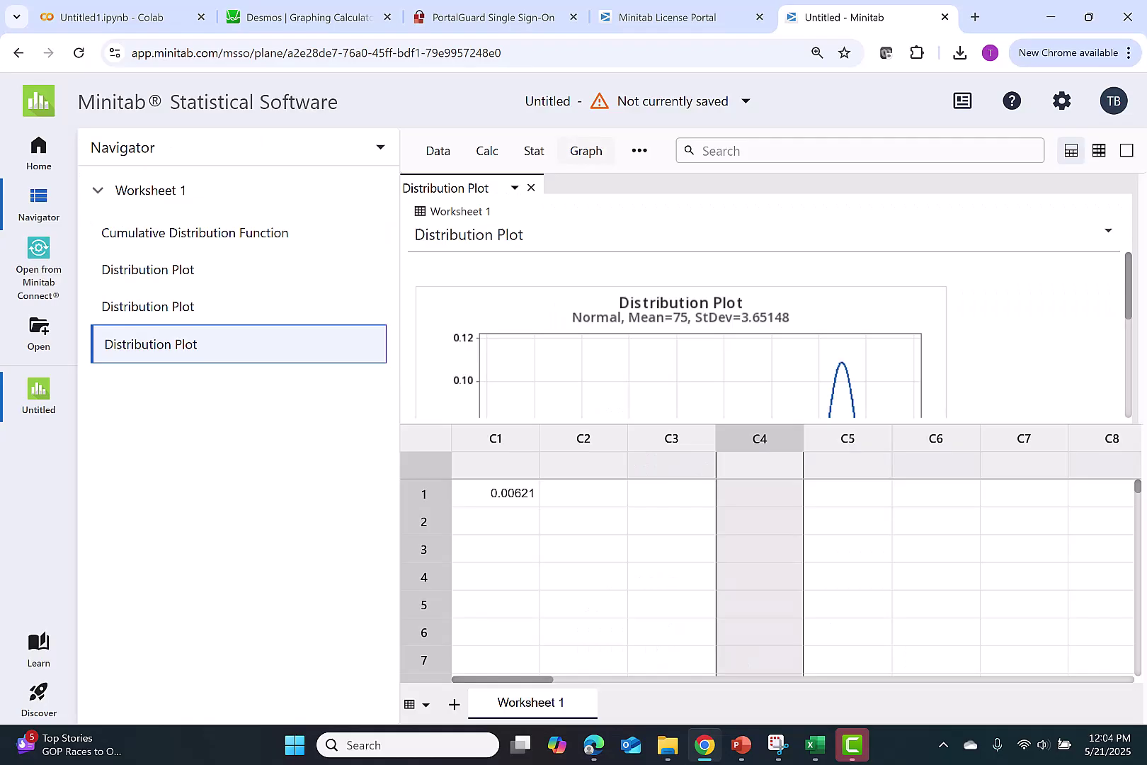
Step: Start a View Probability distribution plot for the normal distribution with mean 75 and standard deviation 3.651483717
left_click(585, 151)
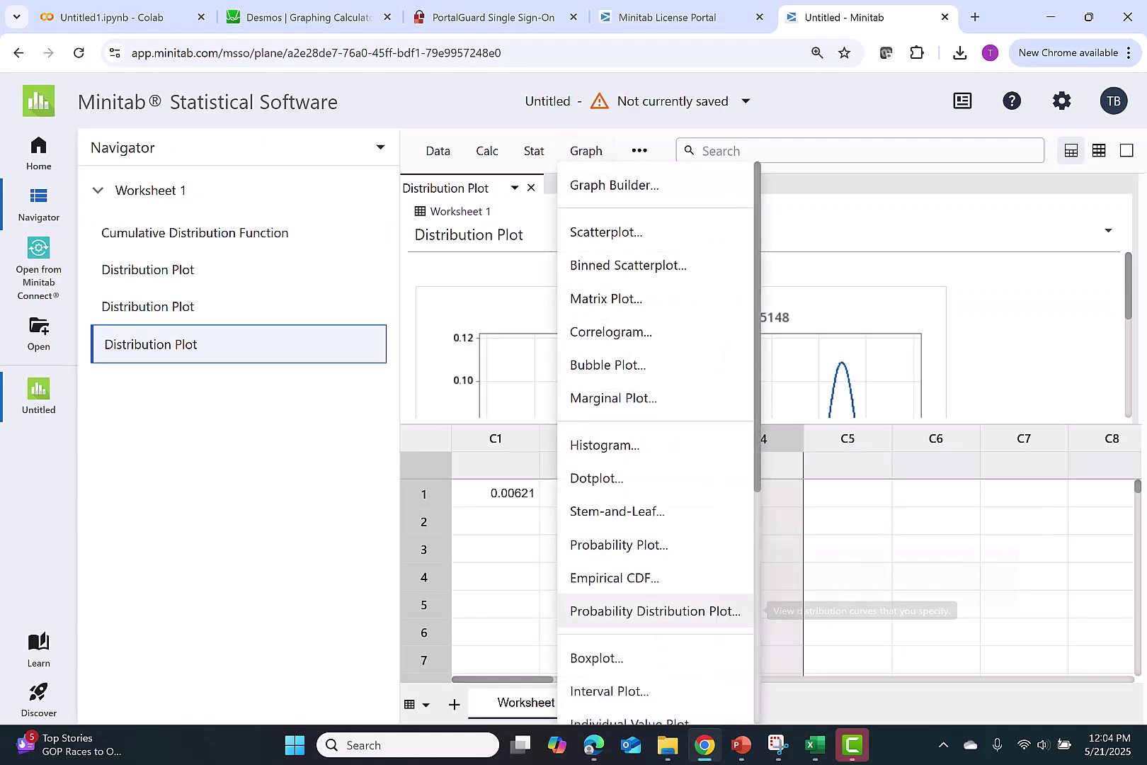
left_click(655, 610)
left_click(546, 373)
left_click(633, 581)
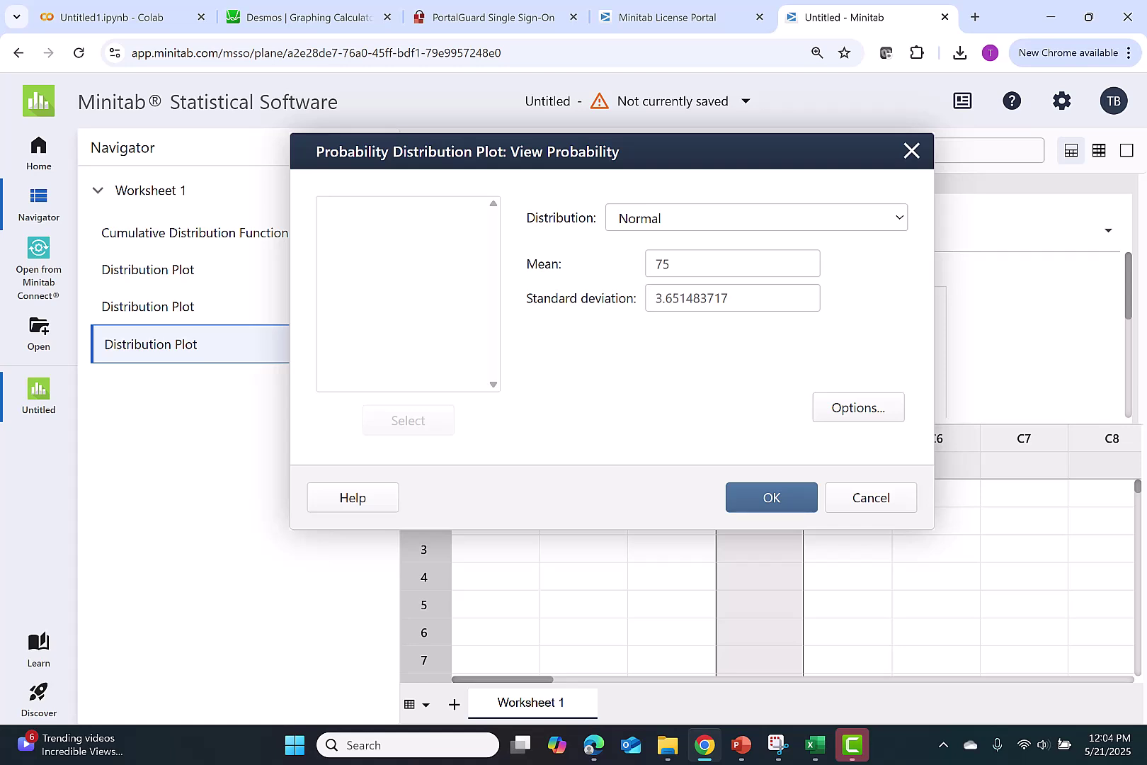
Step: Shade the middle area between the specified x values 60 and 70 and create the plot
left_click(859, 408)
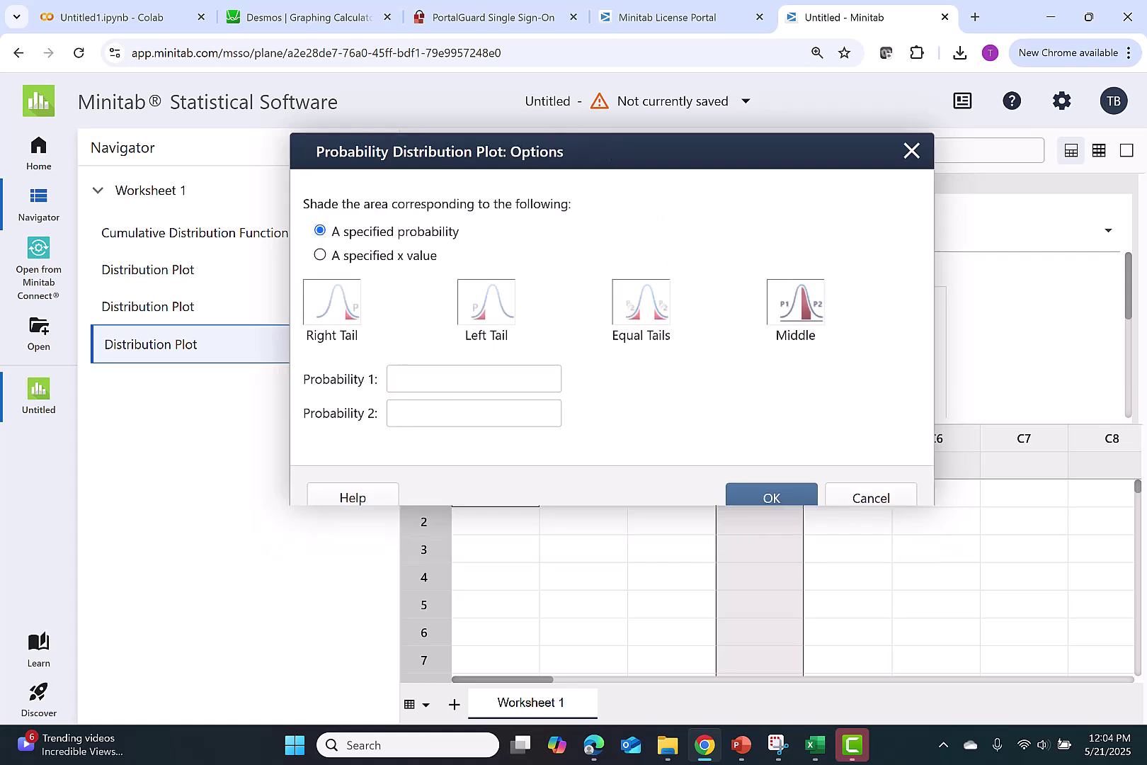
left_click(321, 255)
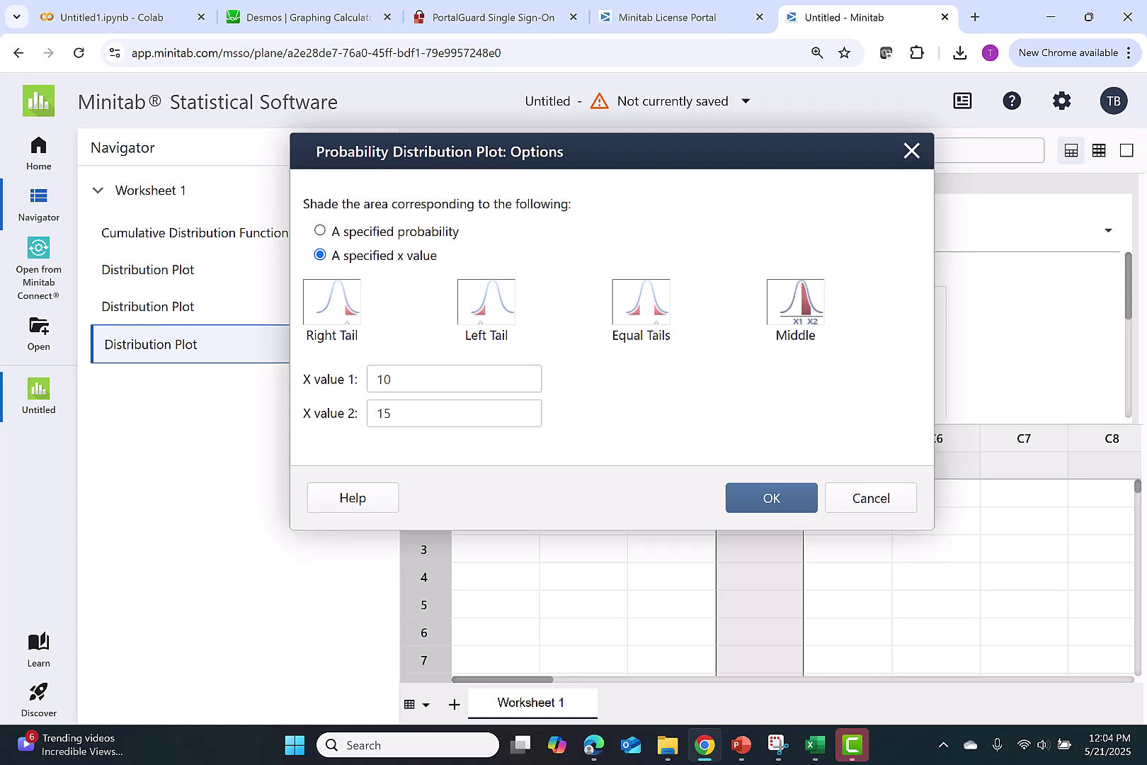
left_click(391, 379)
left_click_drag(391, 379, 375, 379)
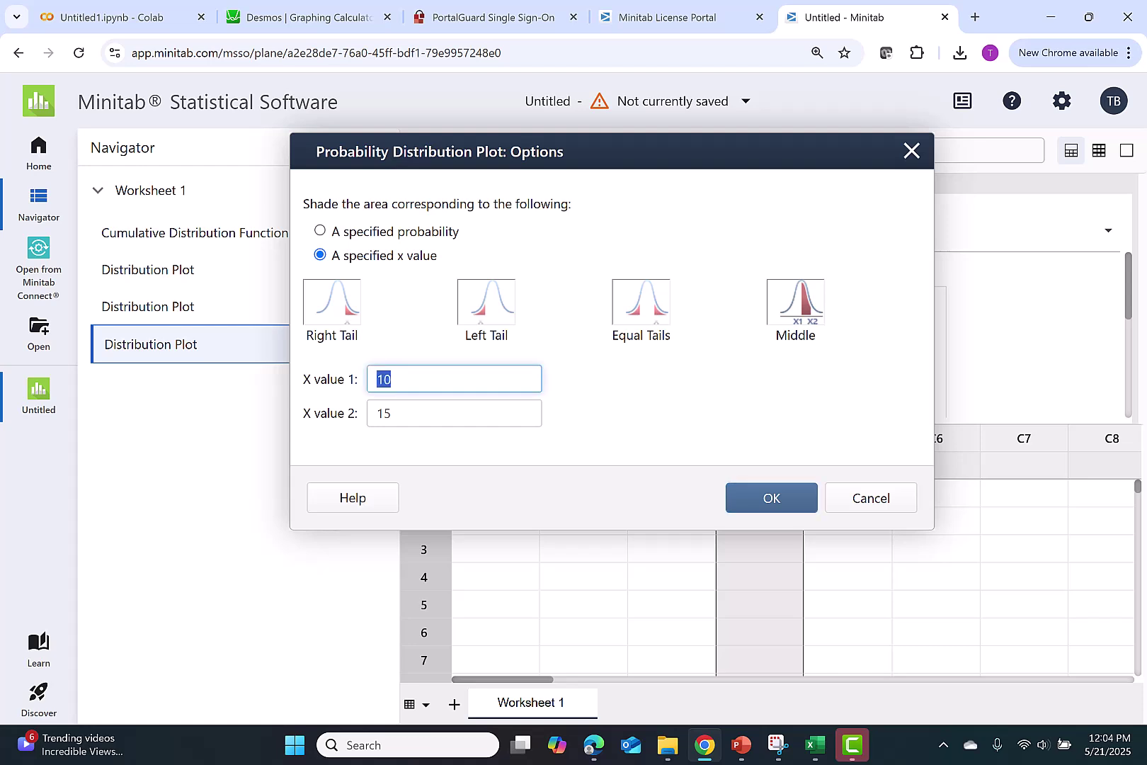
type("60")
key("Tab")
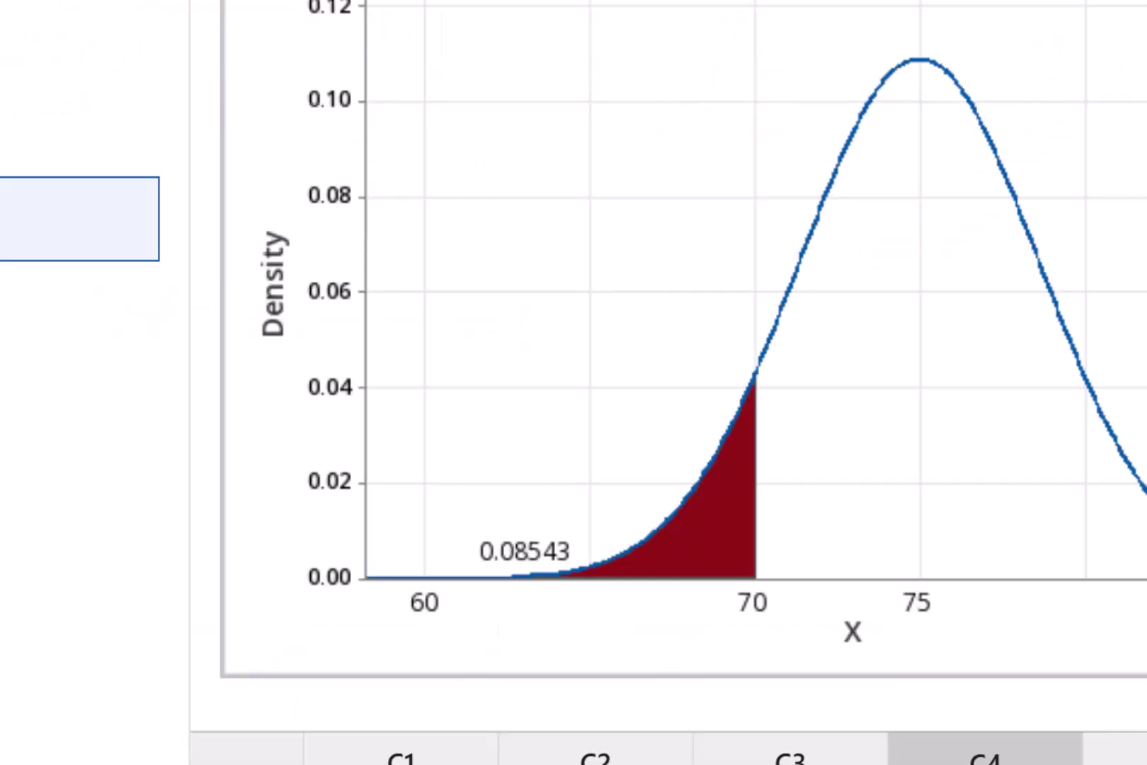